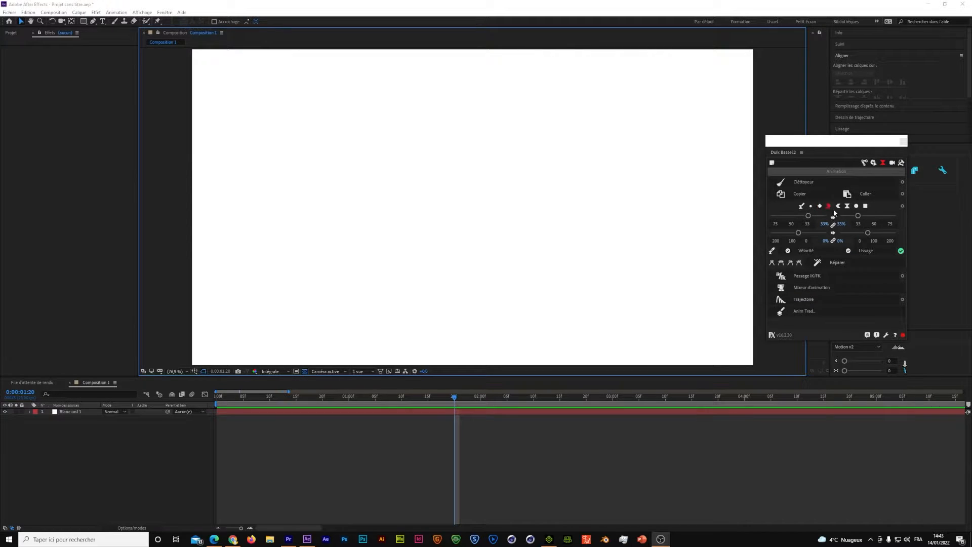
Step: Create a Bras (patte avant) structure, rig all its layers with Autorig & IK, and collapse the resulting controller layer
click(864, 163)
click(808, 214)
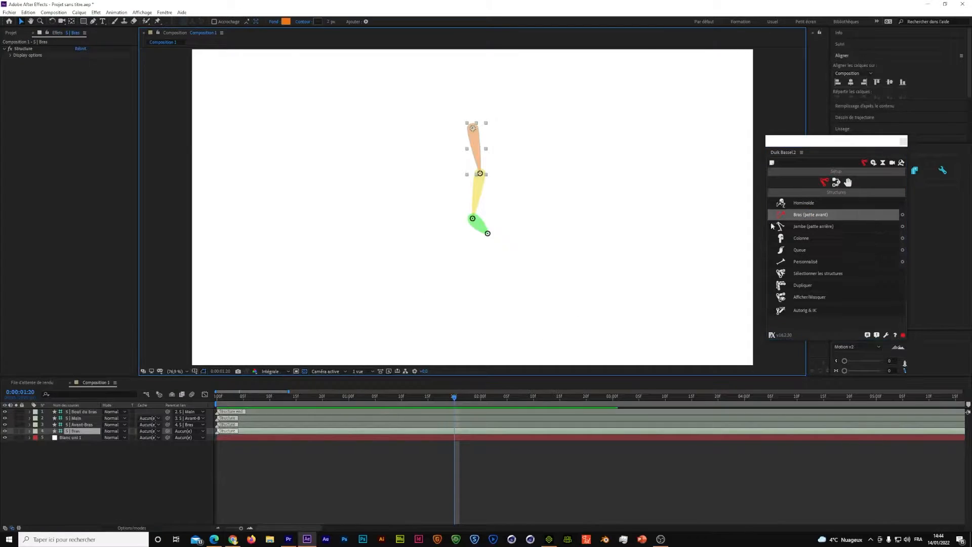
shift+click(84, 411)
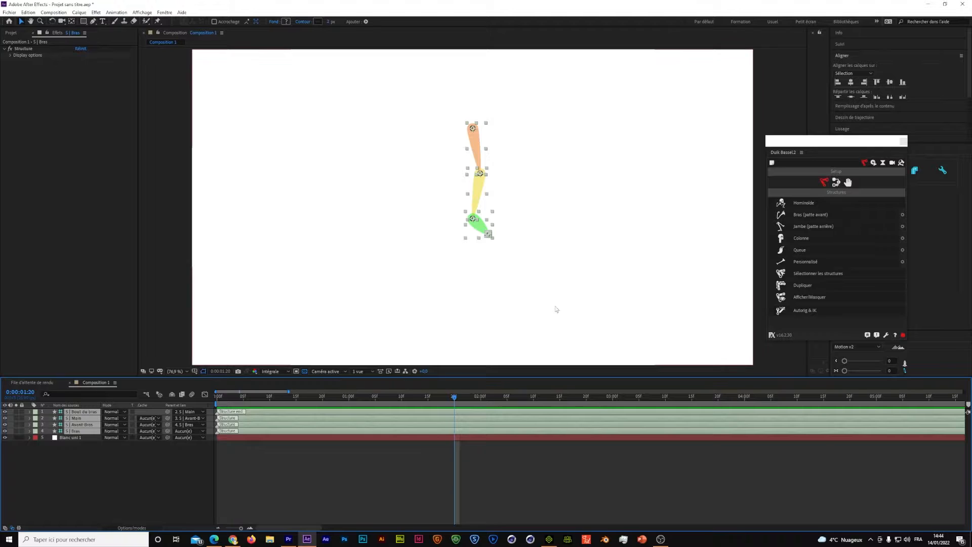
click(806, 310)
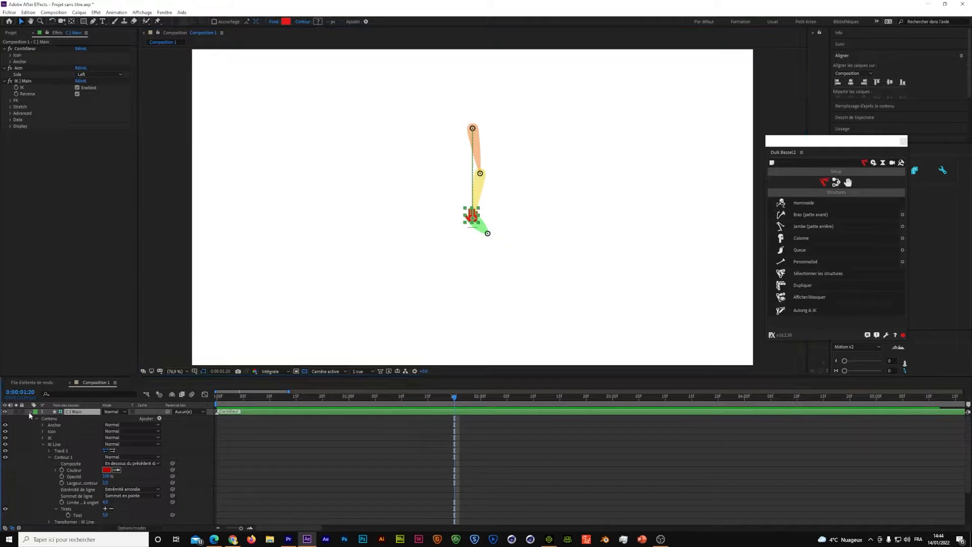
click(29, 412)
click(157, 503)
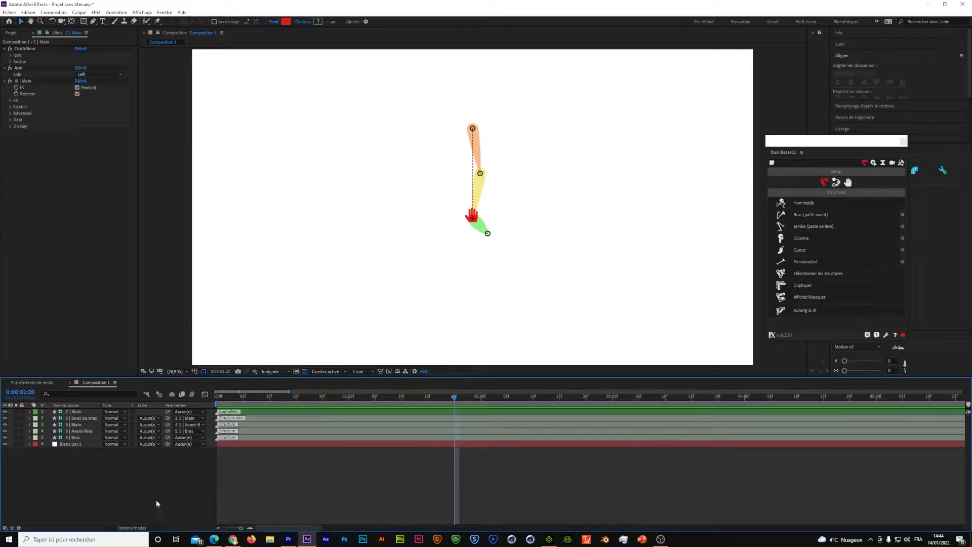
Step: Reposition the C | Main hand controller up and to the left so the arm bends through IK
click(474, 218)
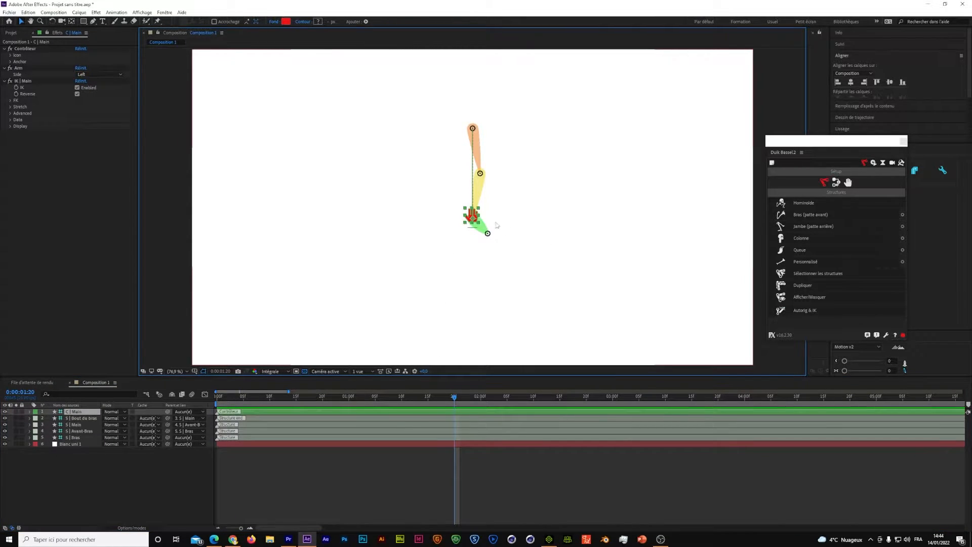
mouse_move(472, 216)
mouse_down()
mouse_move(428, 195)
mouse_move(372, 139)
mouse_move(501, 217)
mouse_move(556, 187)
mouse_move(569, 154)
mouse_move(549, 106)
mouse_move(461, 104)
mouse_move(453, 157)
mouse_move(410, 174)
mouse_move(378, 171)
mouse_move(405, 194)
mouse_move(555, 197)
mouse_move(435, 207)
mouse_move(438, 219)
mouse_move(482, 217)
mouse_move(471, 216)
mouse_up()
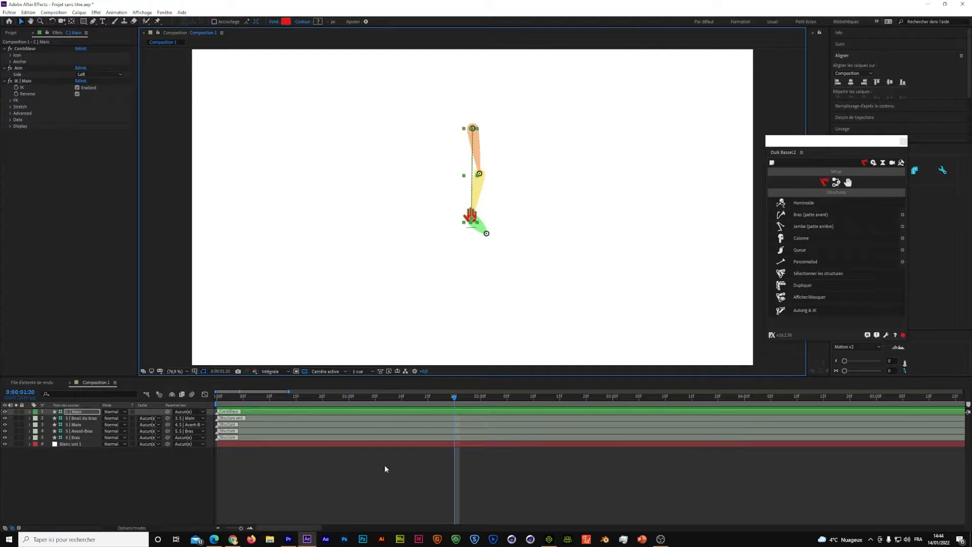
click(884, 164)
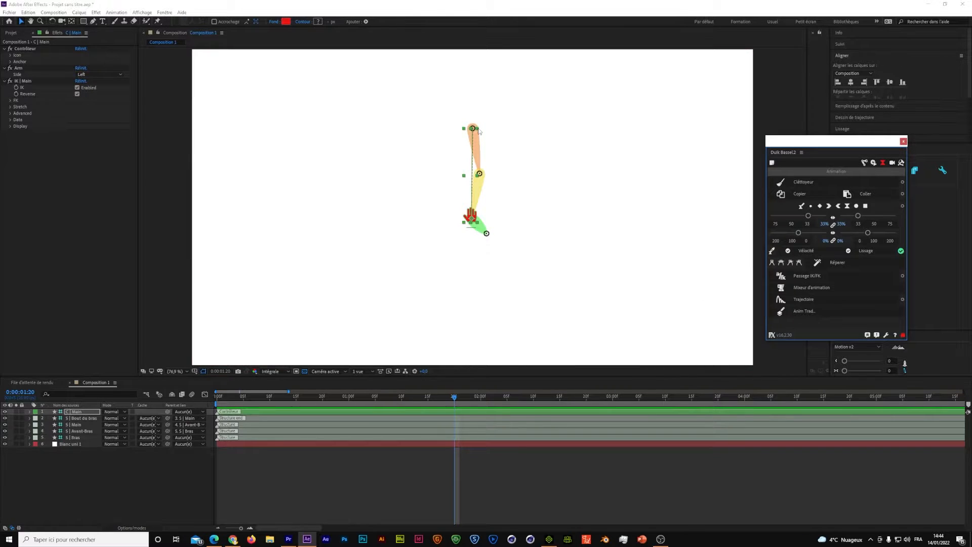
drag(470, 224, 470, 224)
mouse_move(463, 216)
mouse_down()
mouse_move(412, 202)
mouse_move(473, 216)
mouse_move(546, 210)
mouse_move(458, 215)
mouse_move(470, 219)
mouse_move(474, 211)
mouse_move(408, 196)
mouse_move(396, 174)
mouse_move(475, 205)
mouse_move(521, 200)
mouse_move(455, 203)
mouse_up()
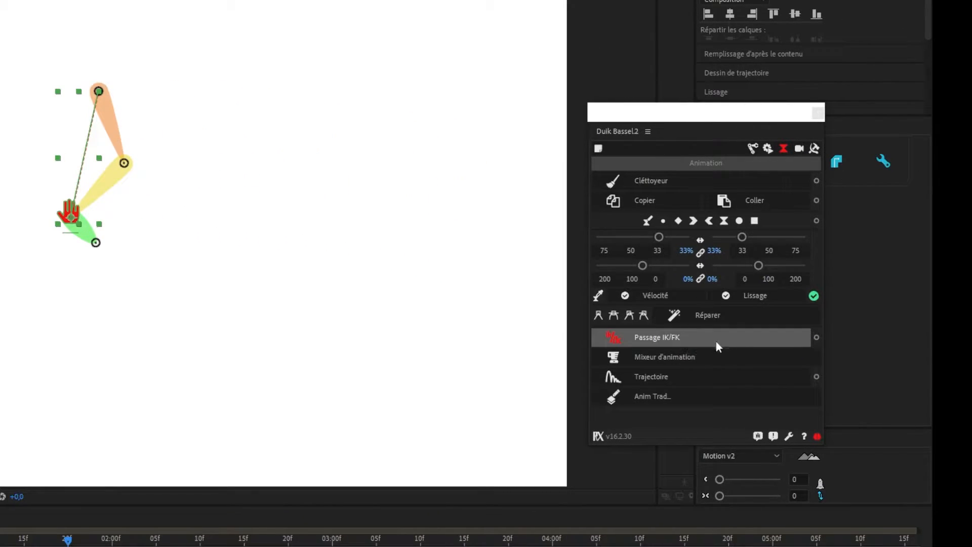
Step: Switch the arm to FK with Passage IK/FK and pose it using the individual Upper, Lower and Goal controls
click(676, 336)
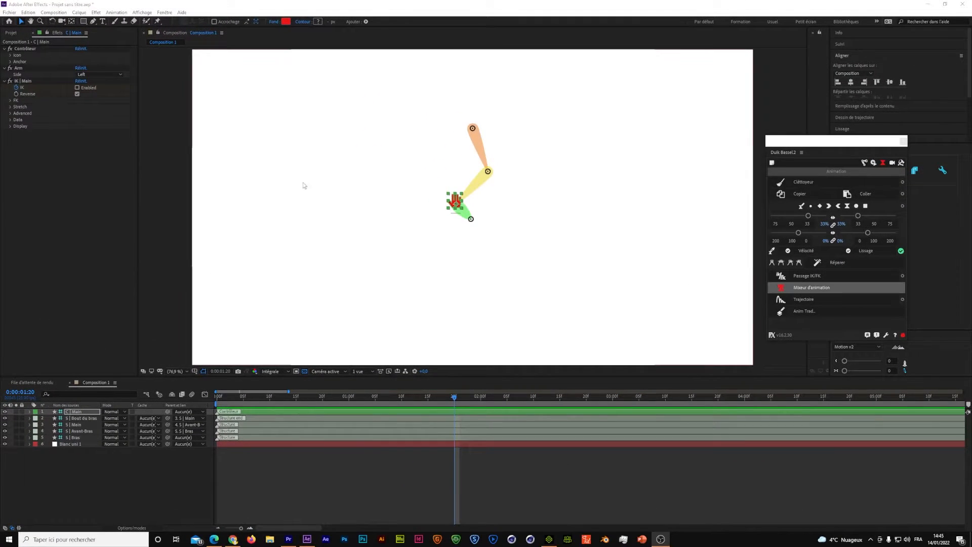
click(11, 100)
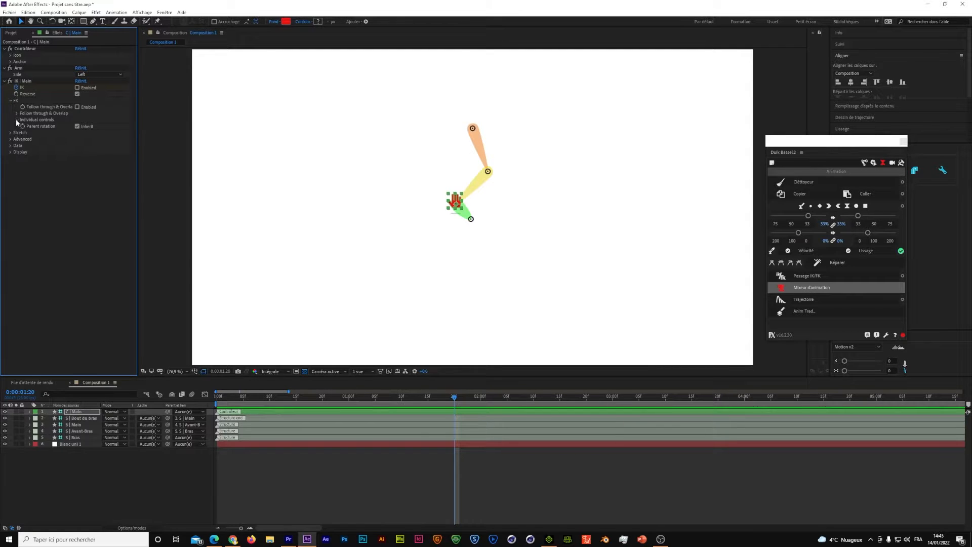
click(17, 119)
click(23, 81)
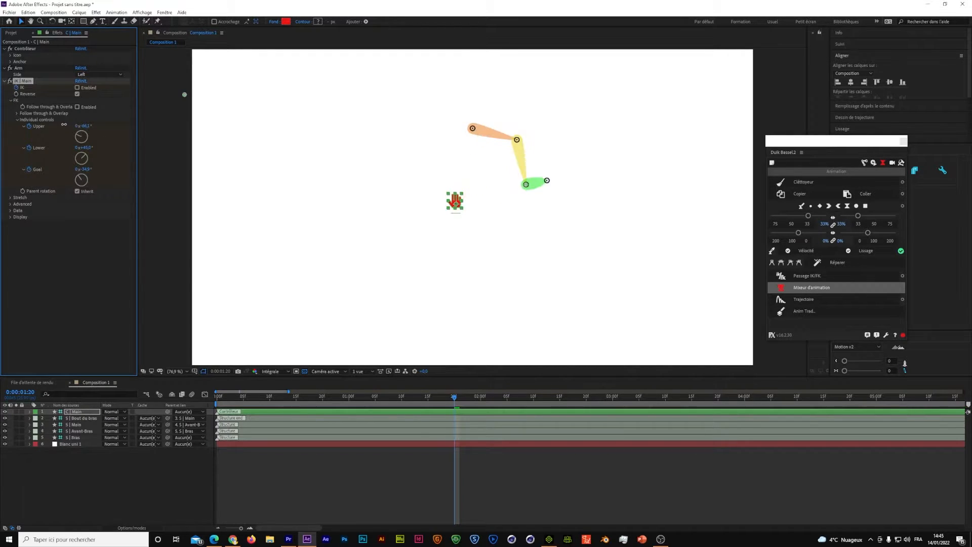
drag(64, 124, 112, 166)
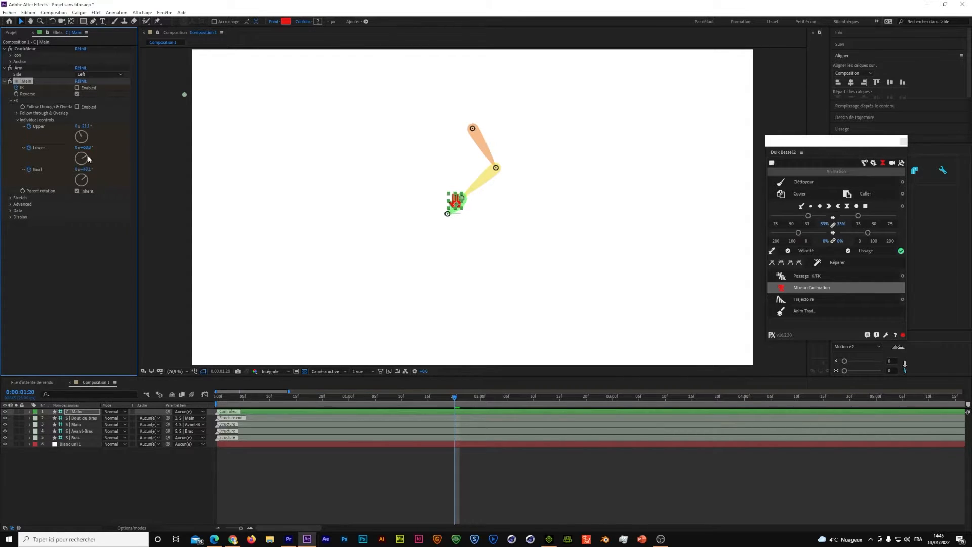
Step: Move the composition's current time to 0:00:00:05
key(Page_Up)
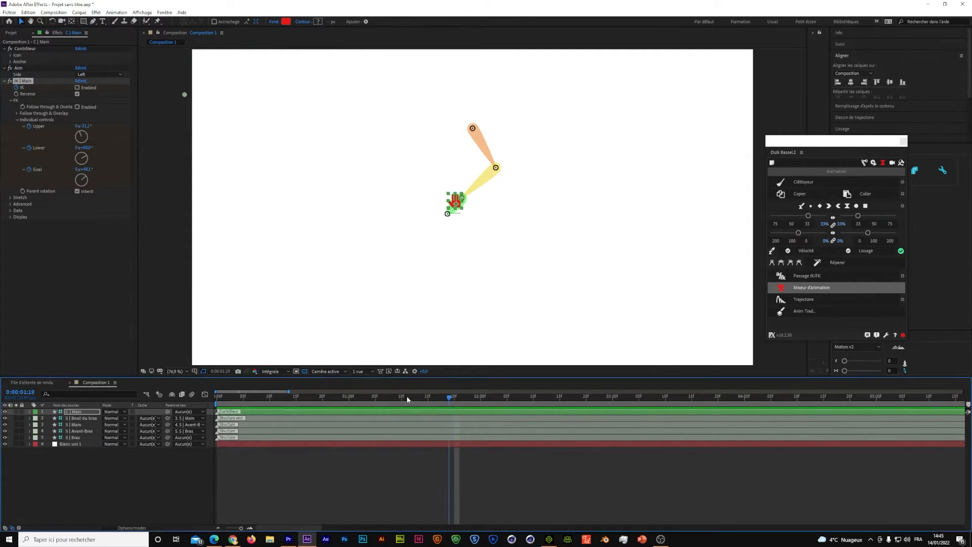
drag(407, 399, 216, 399)
key(comma)
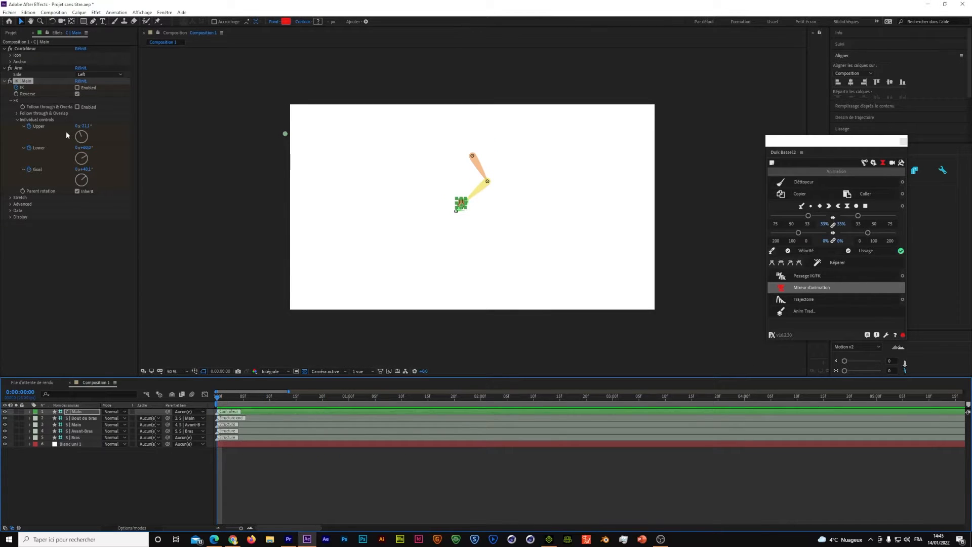
key(slash)
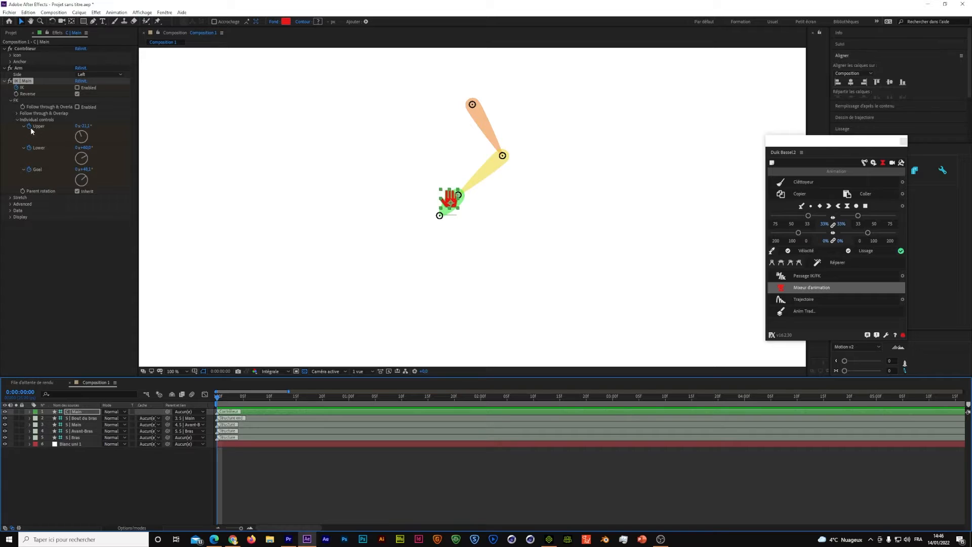
drag(218, 399, 244, 404)
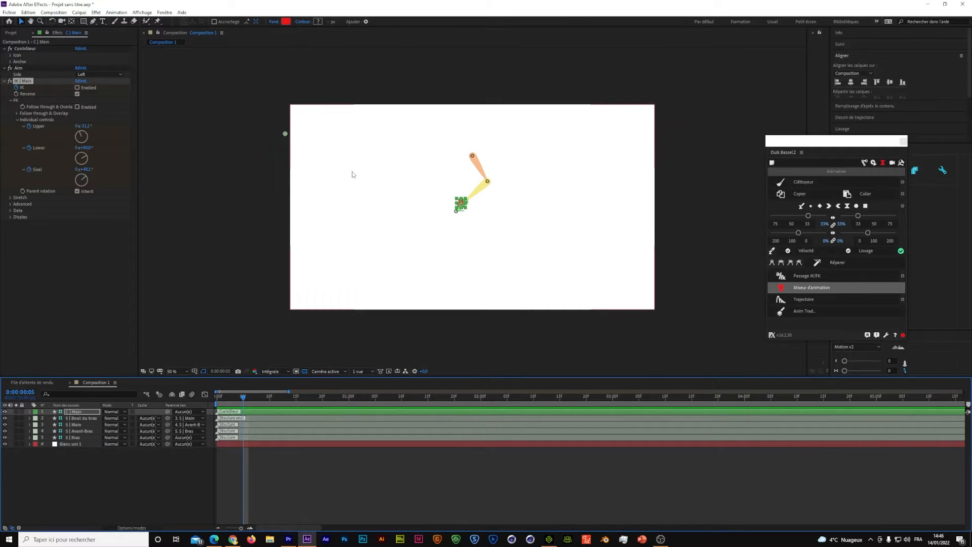
Step: Reveal the Rotation property of the C | Main controller and of the S | Bras layer for inspection
click(100, 411)
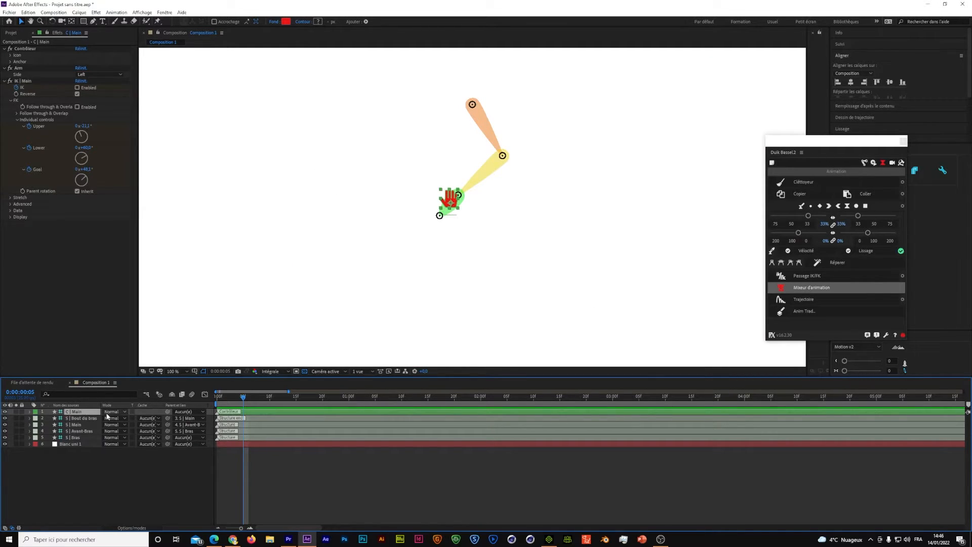
key(r)
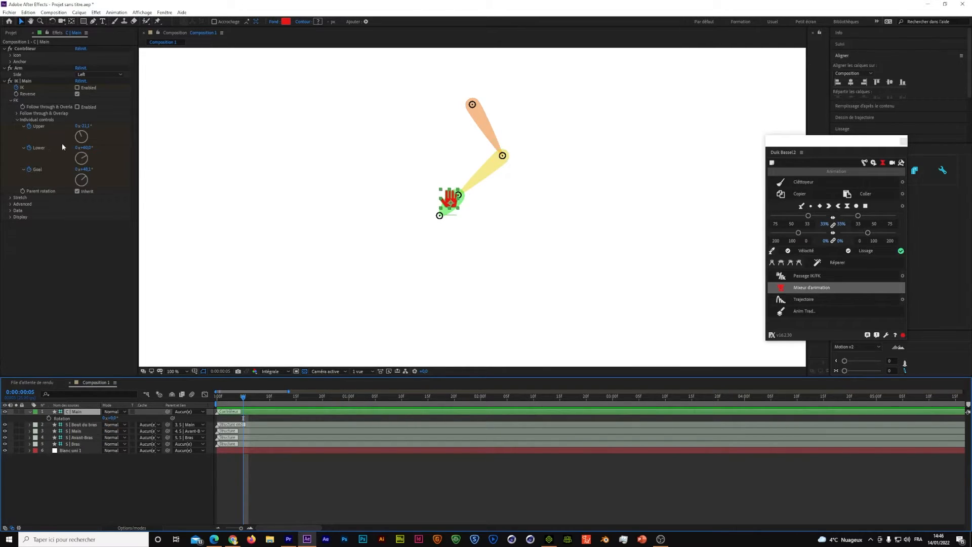
click(36, 126)
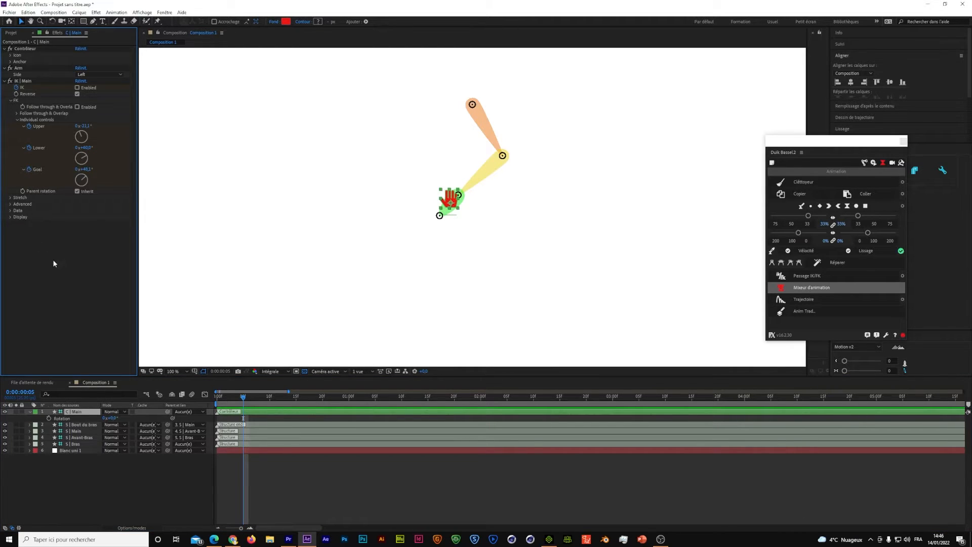
click(76, 444)
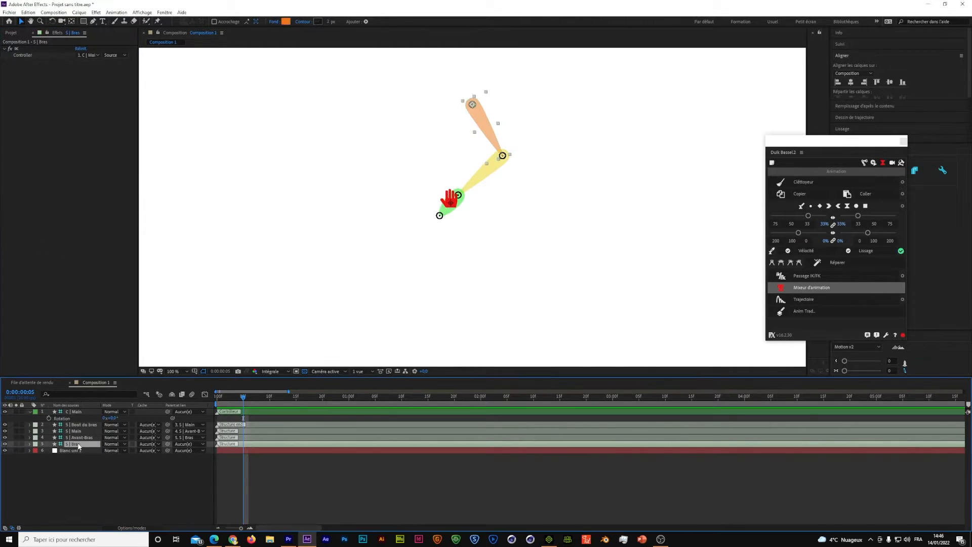
key(r)
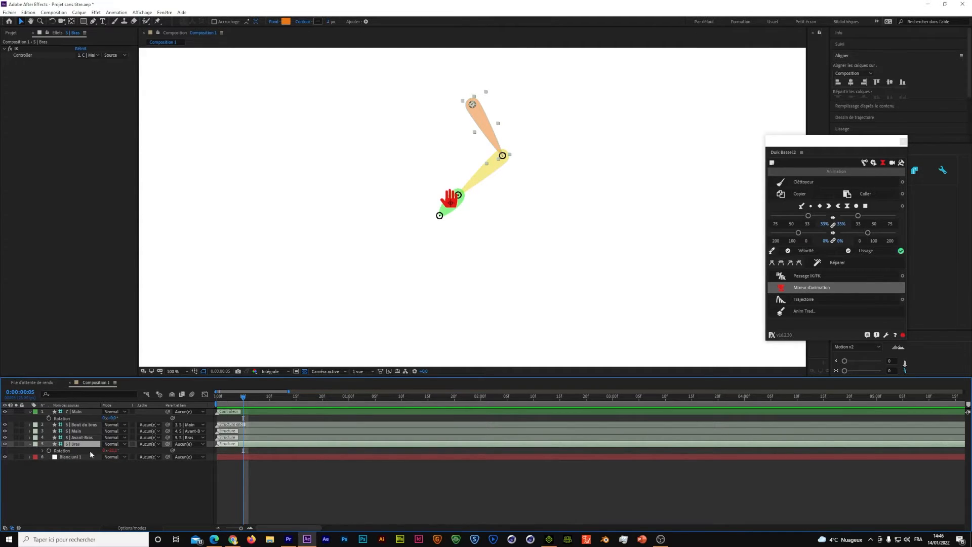
Step: Keyframe C | Main's Upper rotation at 0:00:00:05 and swing the upper arm the other way at 0:00:00:15
click(76, 411)
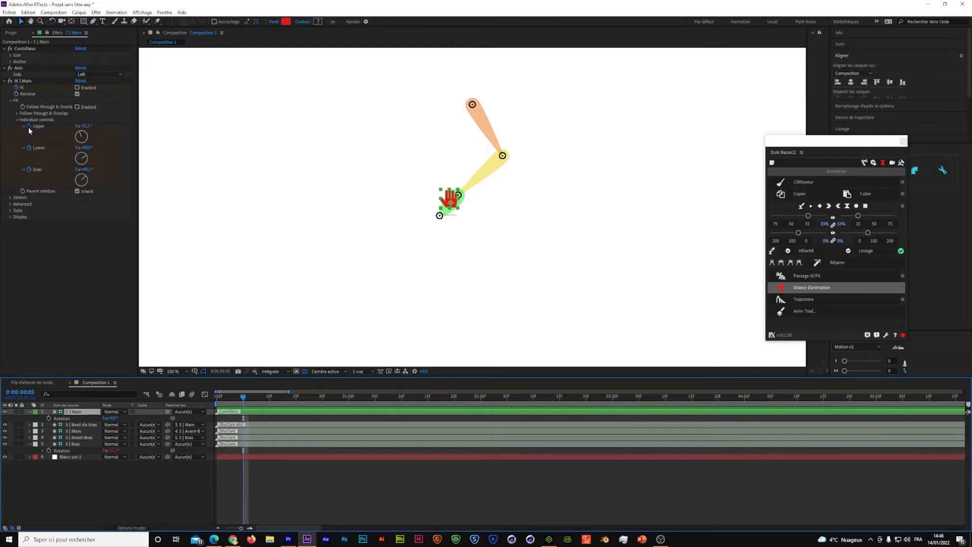
click(28, 130)
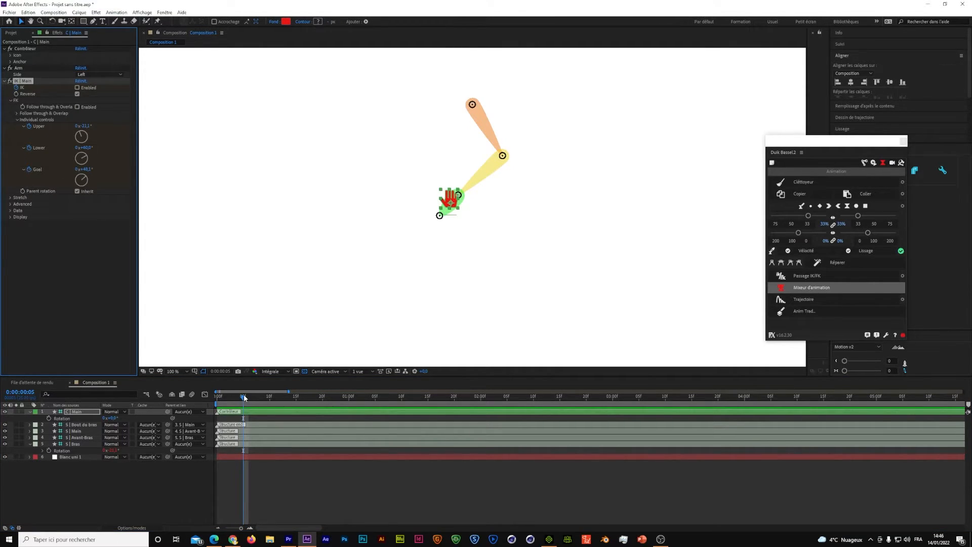
drag(244, 397, 296, 397)
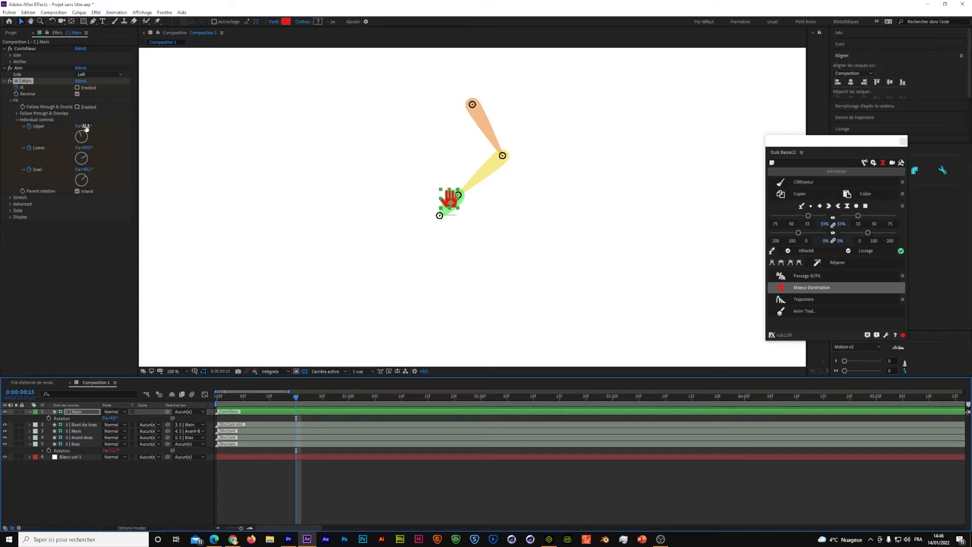
drag(86, 128, 120, 130)
drag(296, 397, 264, 408)
Step: Show the keyframed properties of C | Main and apply a Boucleur to its Upper rotation
click(64, 416)
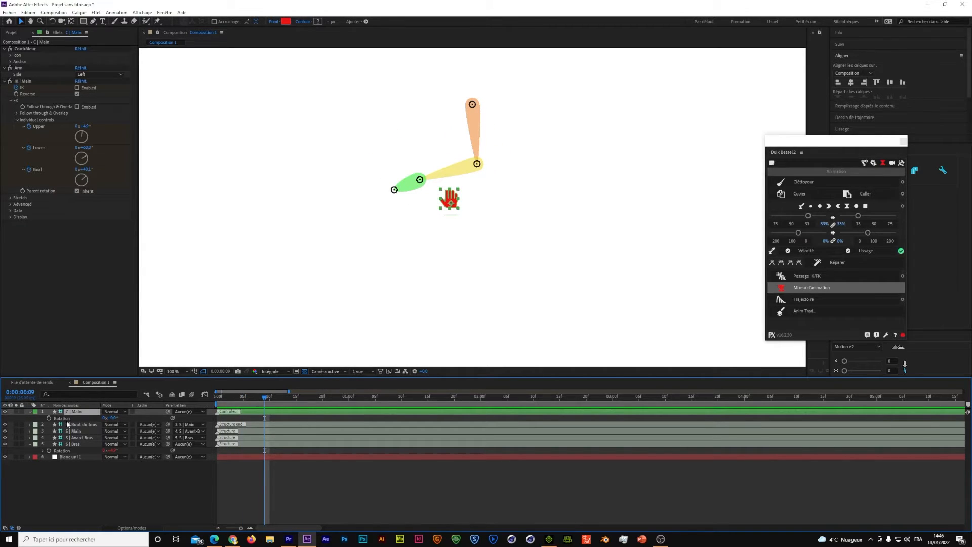
key(u)
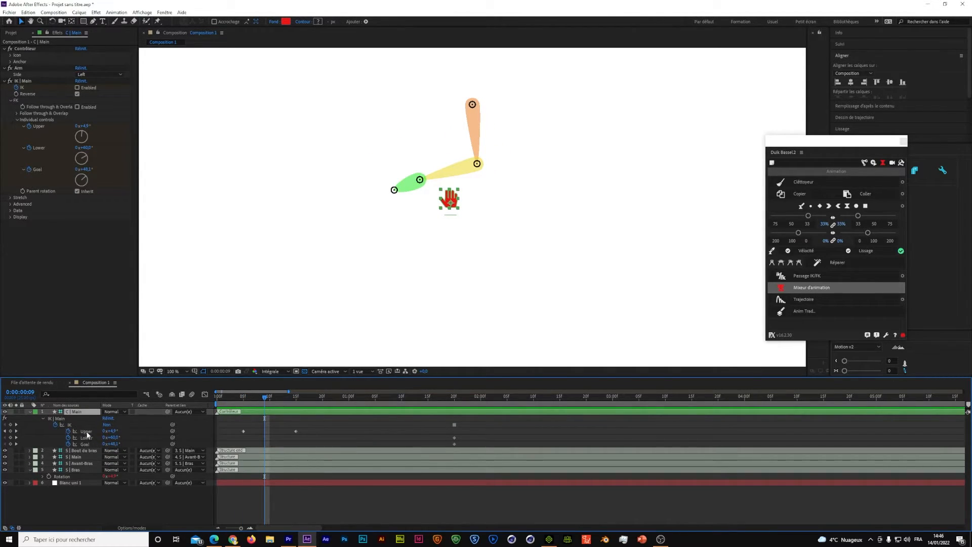
click(87, 433)
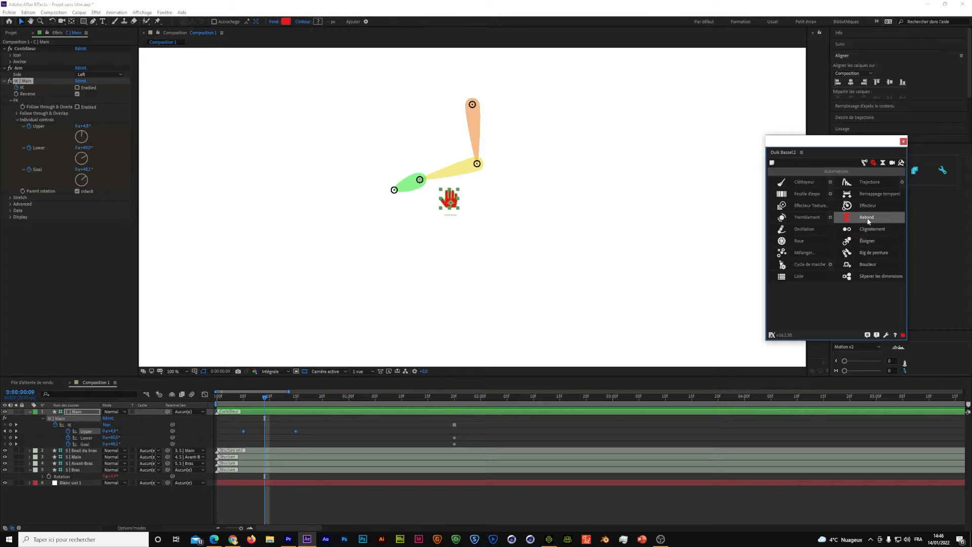
click(867, 266)
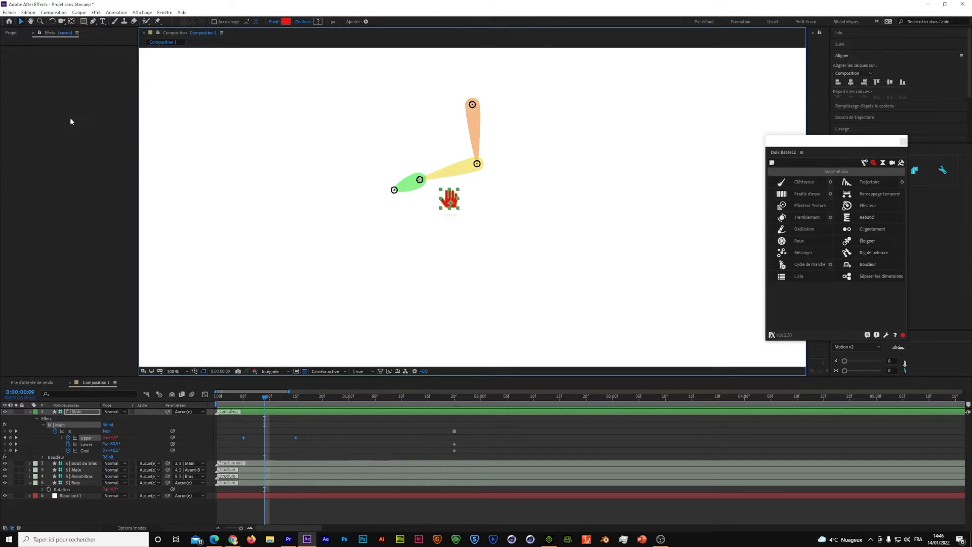
Step: Examine the Boucleur's Out settings on C | Main and scrub to 0:00:00:19 to check the looped motion
click(92, 411)
click(93, 412)
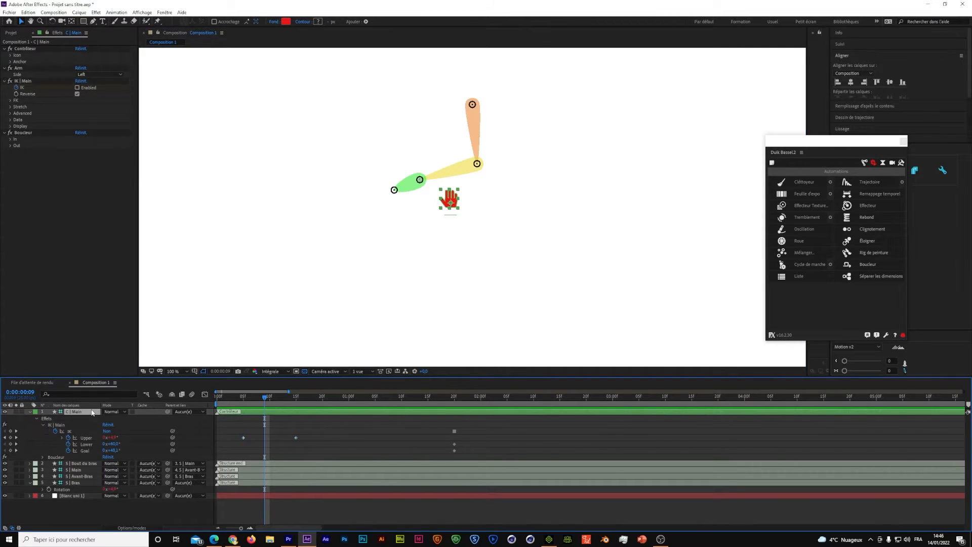
click(11, 145)
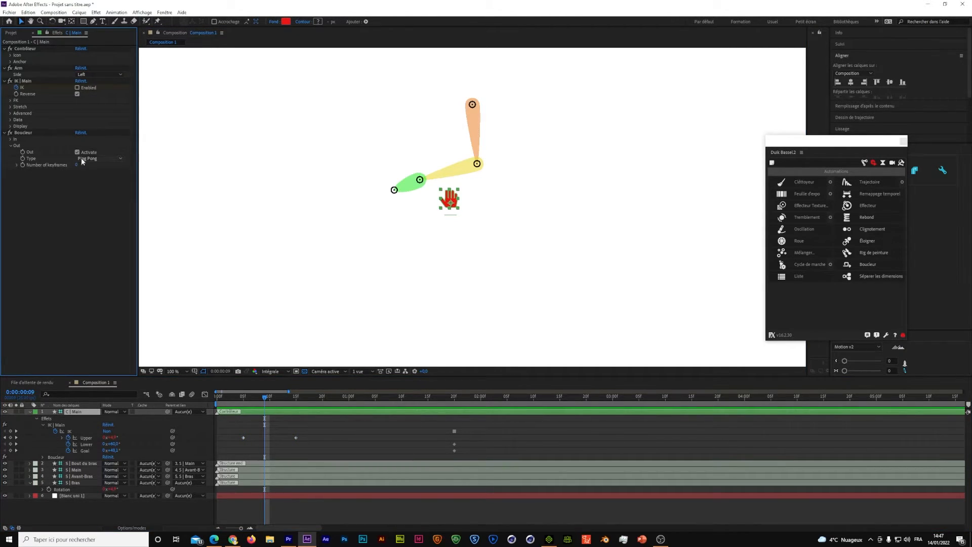
drag(269, 398, 318, 420)
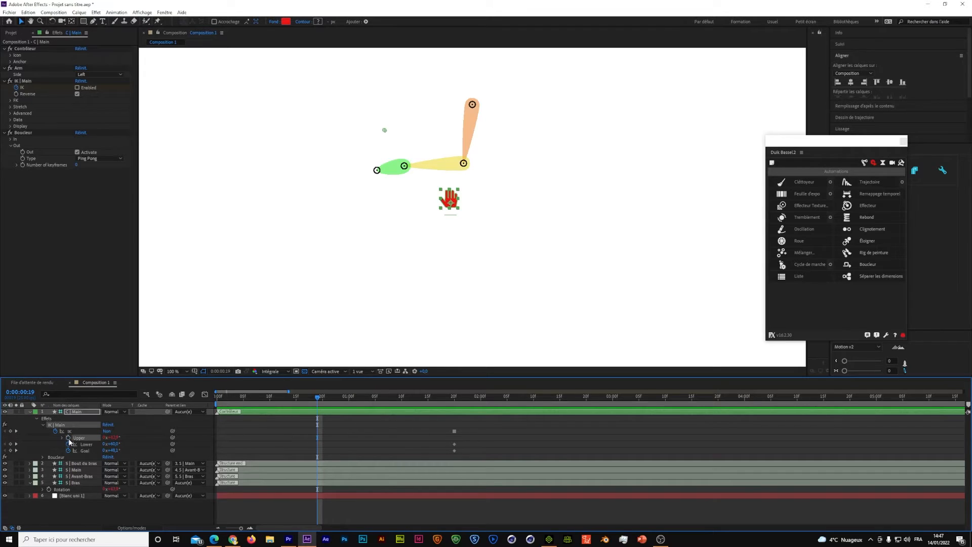
Step: Replace the Upper rotation's animation with a single keyframe at 0:00:01:20
click(69, 438)
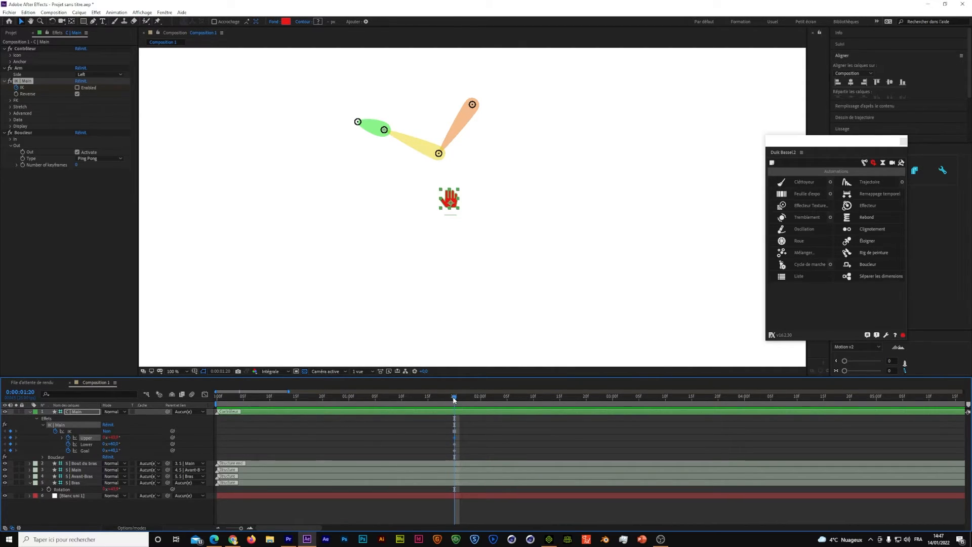
Step: Go to 0:00:01:14 and open the Passage IK/FK options in Duik's animation tools
click(423, 398)
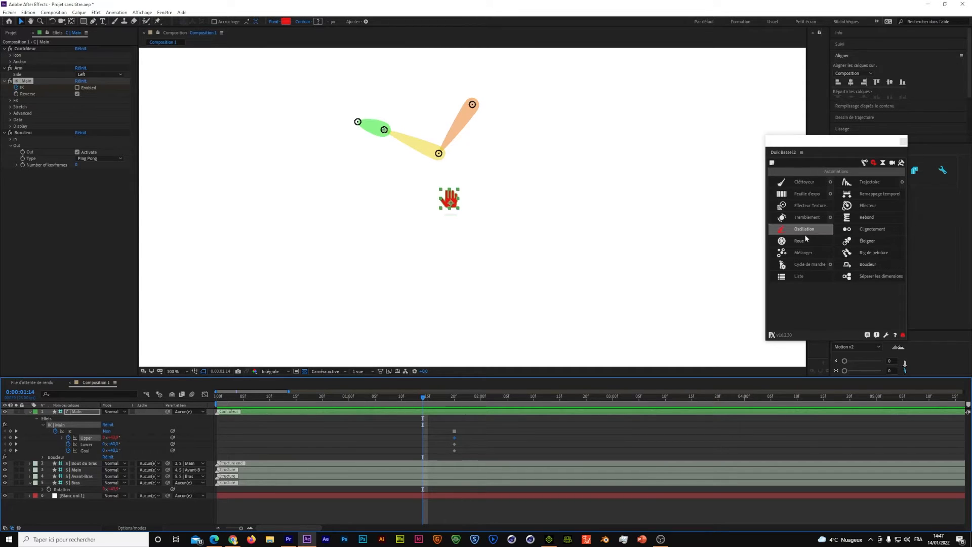
click(883, 162)
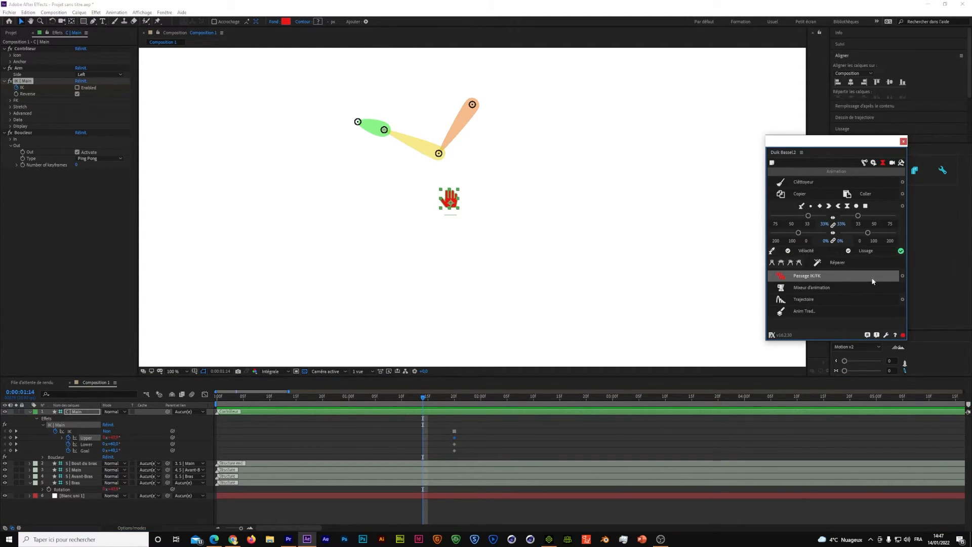
click(902, 275)
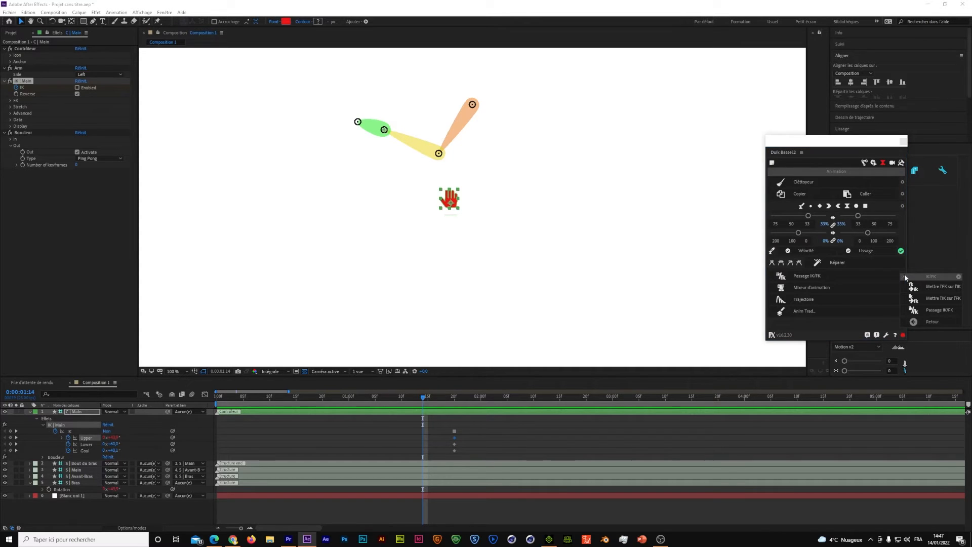
Step: Try Passage IK/FK on C | Main at 0:00:01:14 and undo the switch
click(835, 278)
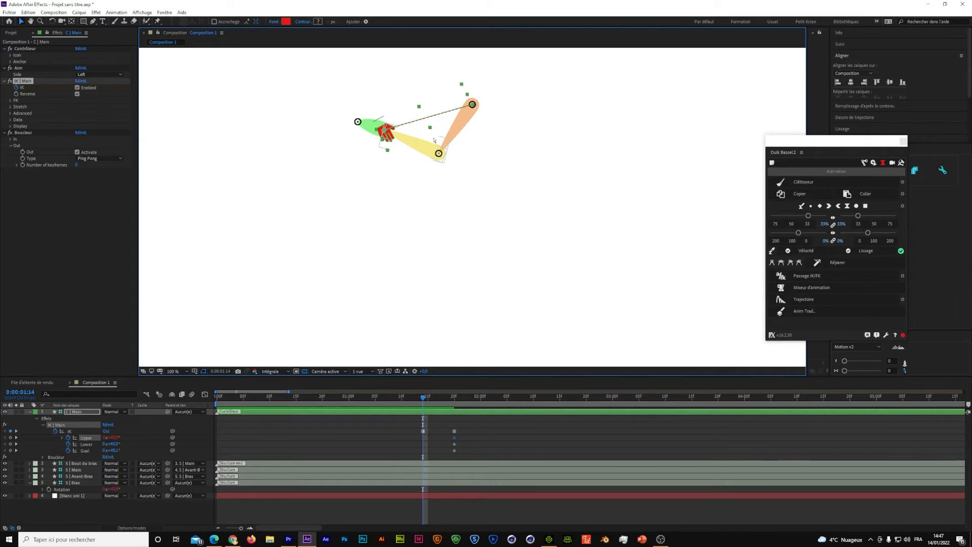
key(ctrl+z)
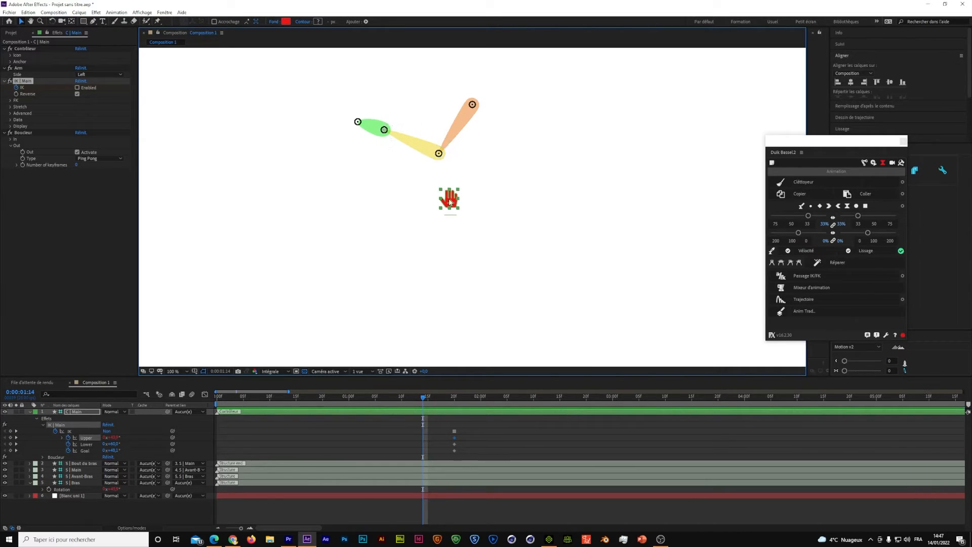
Step: Align the arm's FK rotations to the C | Main controller at 0:00:01:14 using Mettre l'FK sur l'IK
click(903, 277)
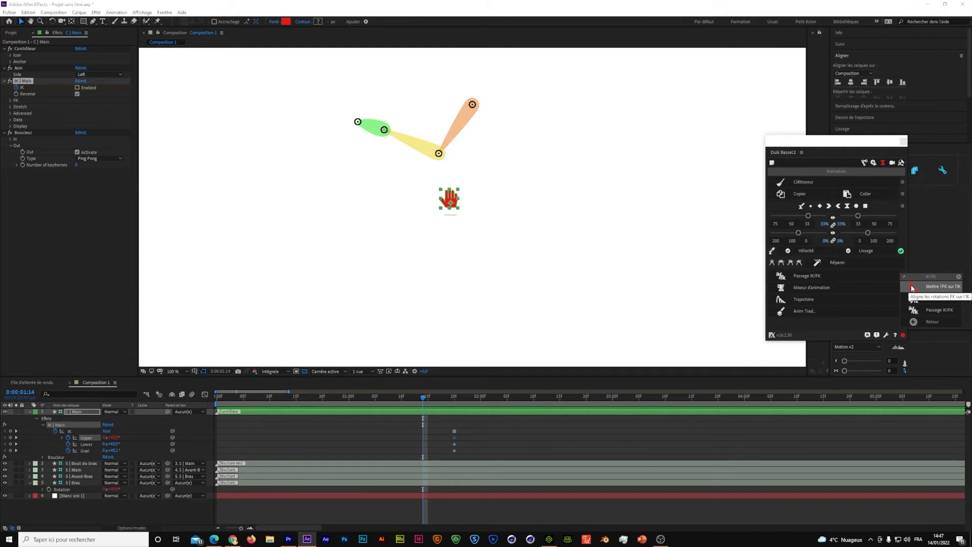
click(911, 287)
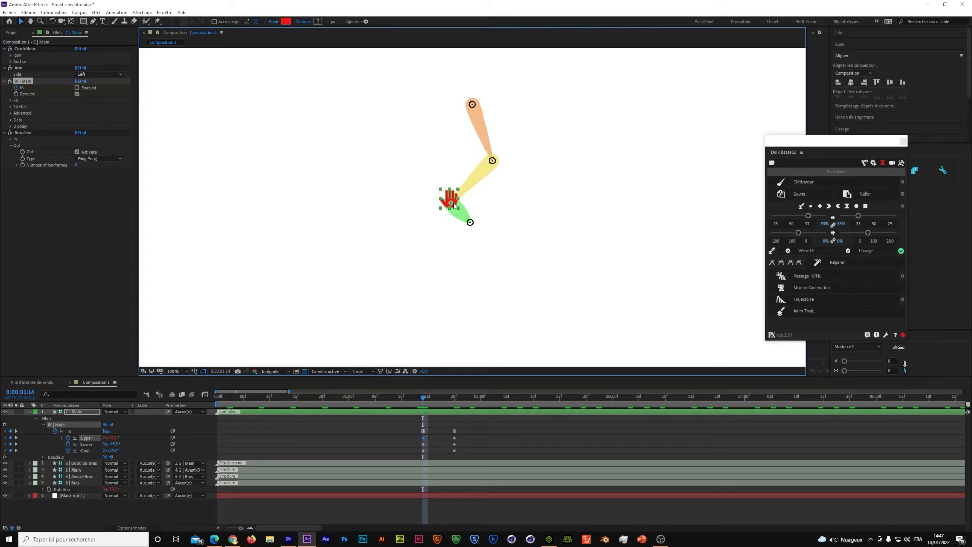
click(902, 276)
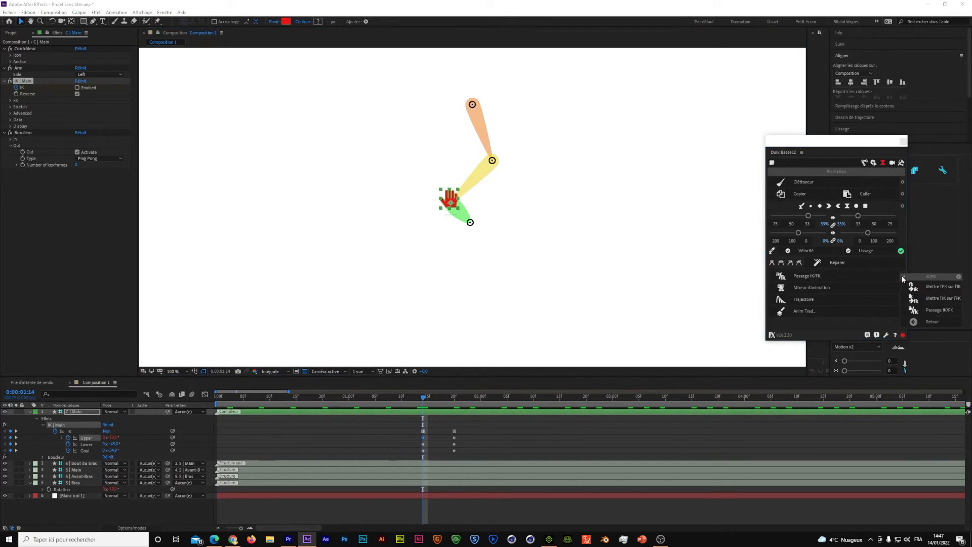
click(927, 288)
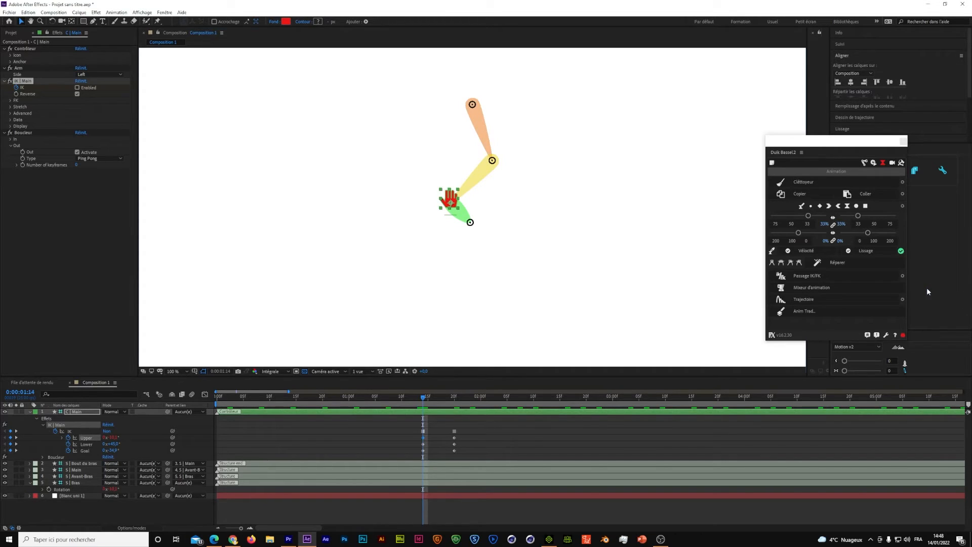
Step: Move the C | Main hand controller up and left away from the arm, and switch the arm to IK with Passage IK/FK
drag(449, 197, 376, 161)
click(902, 276)
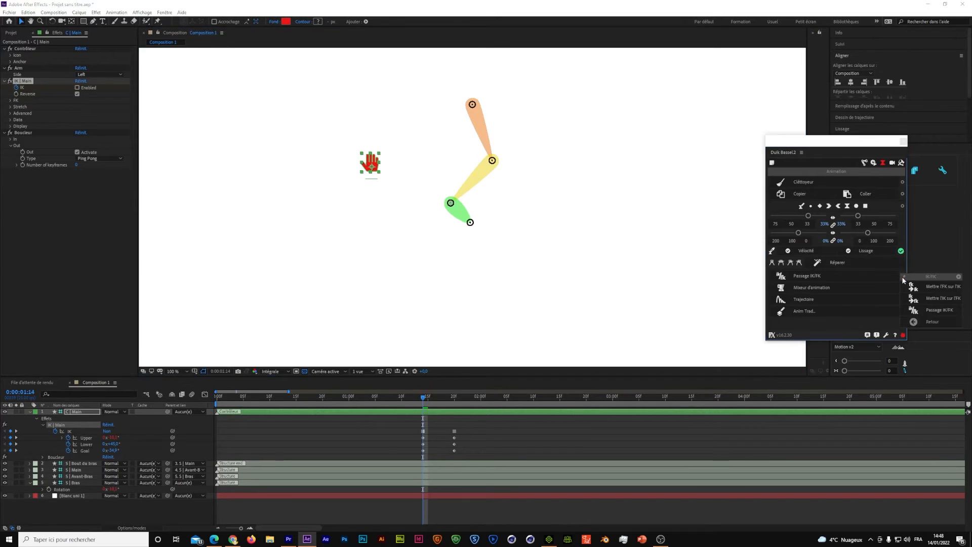
click(924, 287)
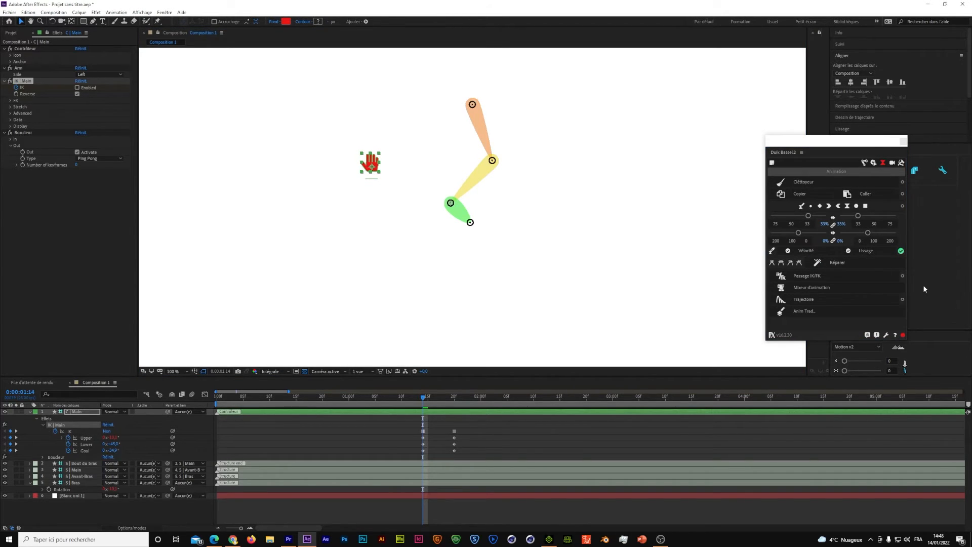
click(830, 275)
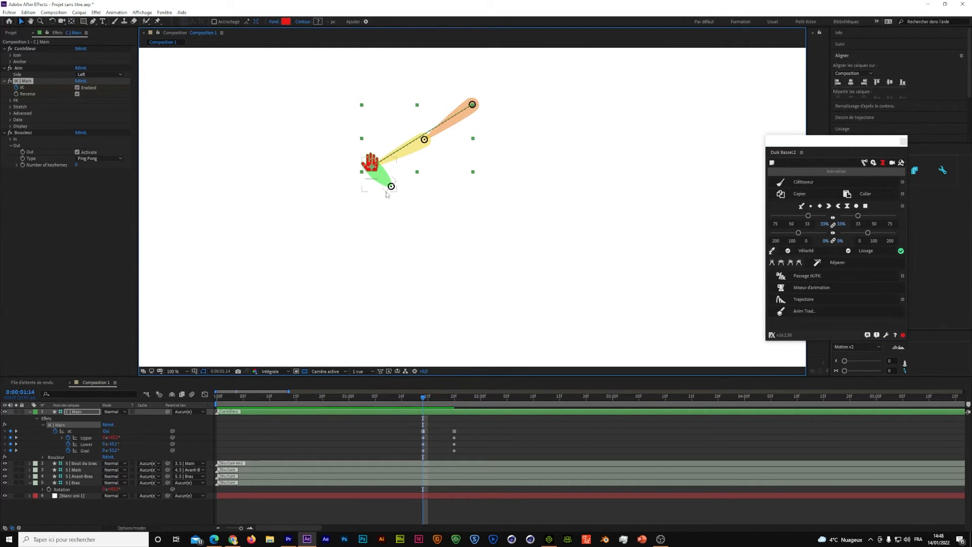
Step: Pose the arm in IK by moving the C | Main hand controller through several positions, leaving it below the shoulder
click(902, 276)
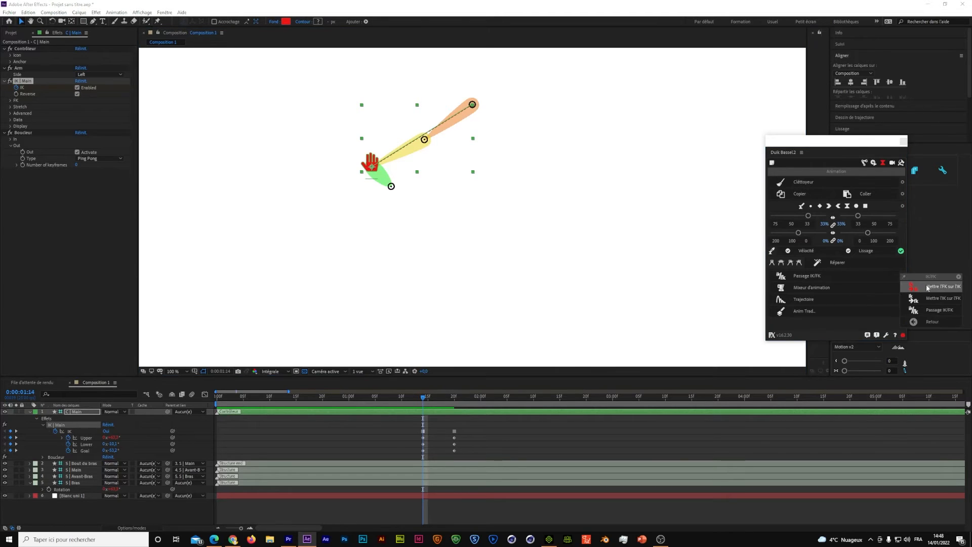
click(390, 178)
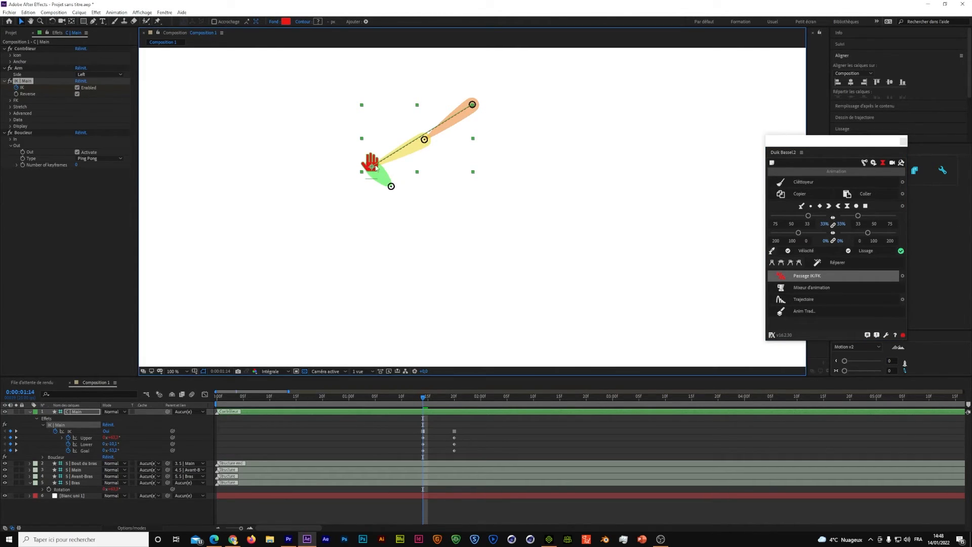
drag(375, 167, 466, 186)
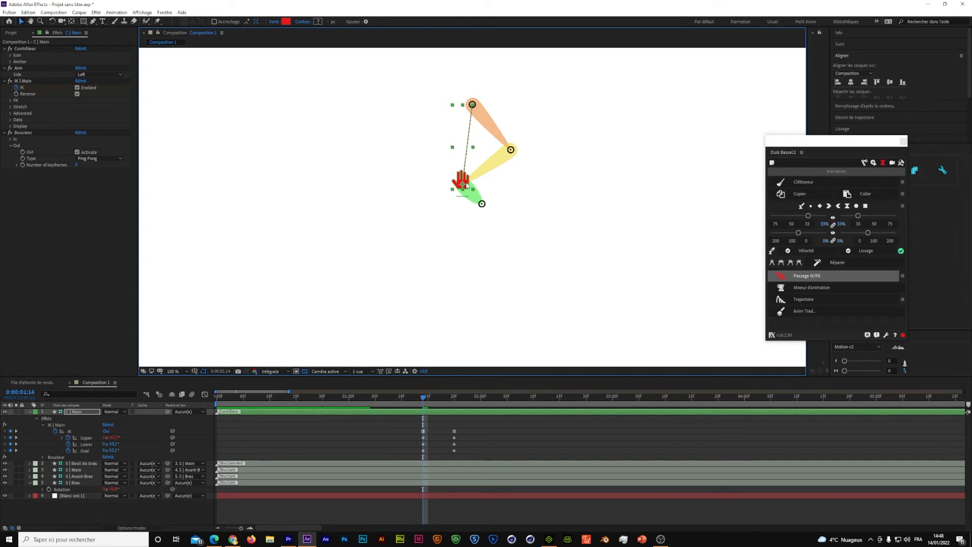
drag(466, 183, 438, 205)
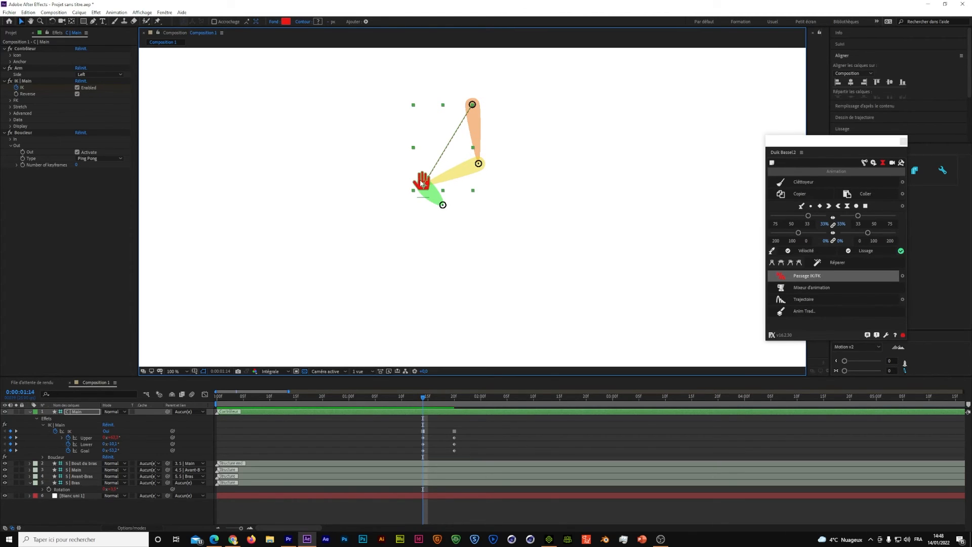
mouse_move(422, 181)
mouse_down()
mouse_move(469, 207)
mouse_move(475, 229)
mouse_move(429, 199)
mouse_move(504, 207)
mouse_move(430, 197)
mouse_up()
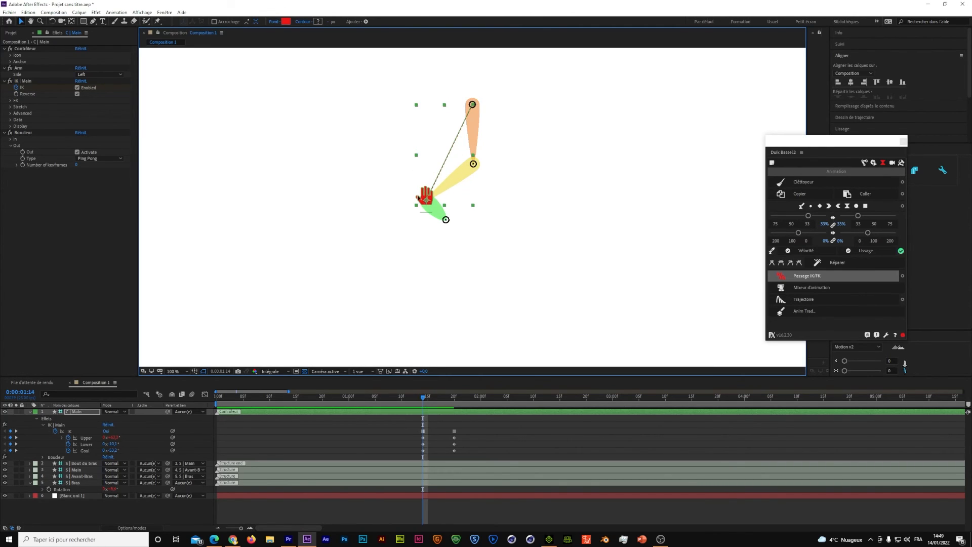
drag(418, 198, 405, 182)
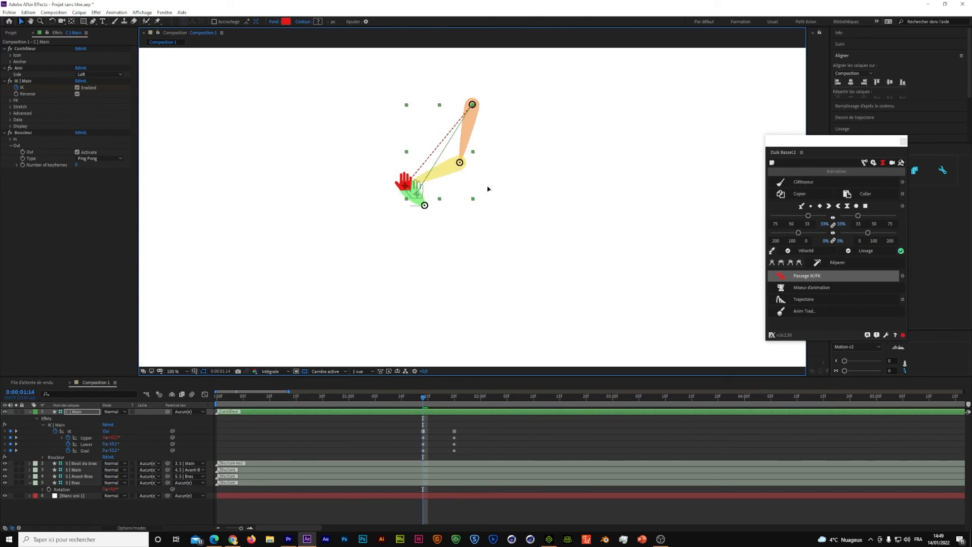
drag(488, 188, 453, 197)
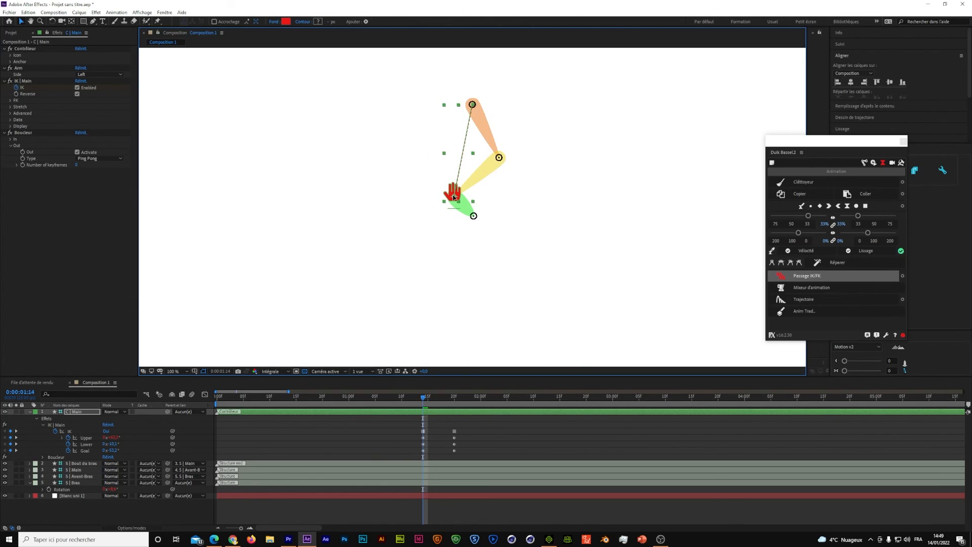
Step: Collapse the C | Main layer's properties and raise the hand controller slightly to bend the arm in IK
click(29, 411)
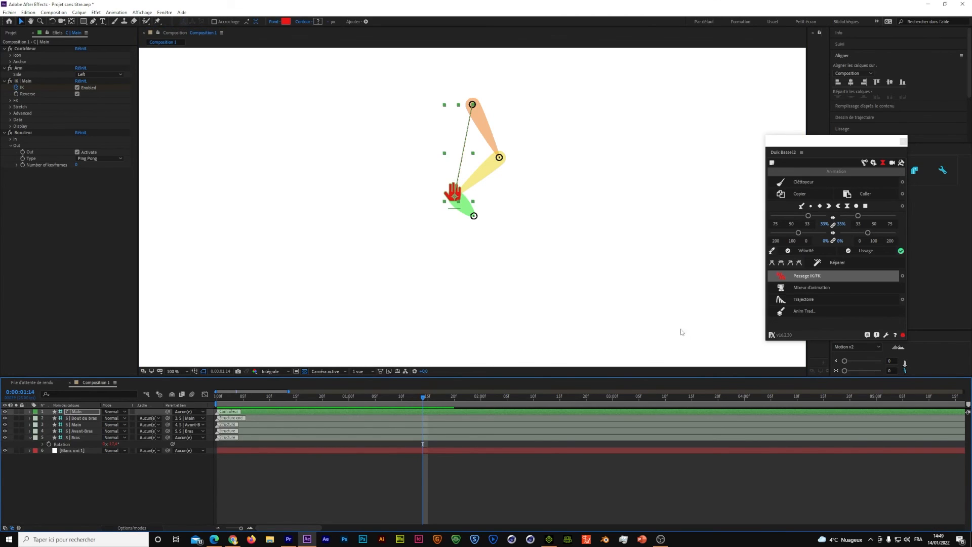
click(821, 276)
click(823, 278)
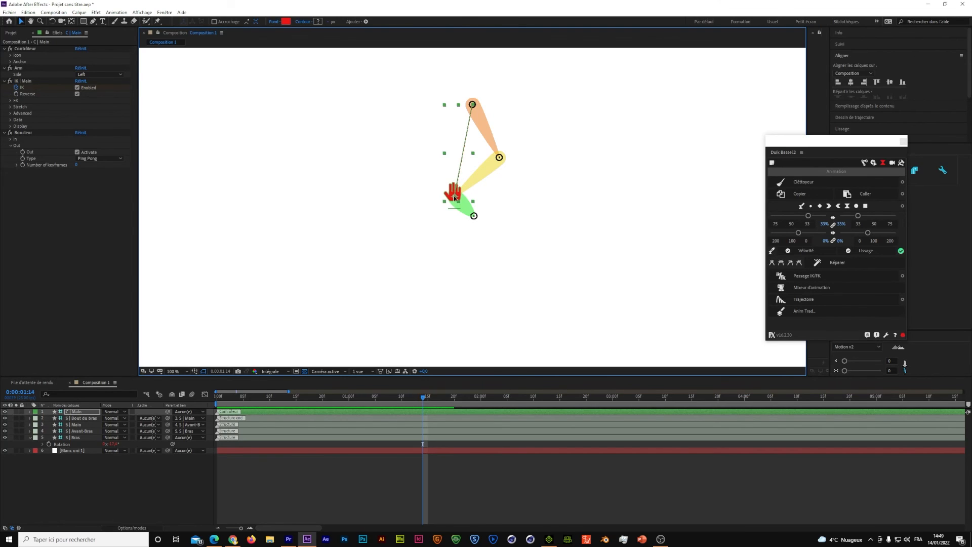
drag(454, 198, 446, 168)
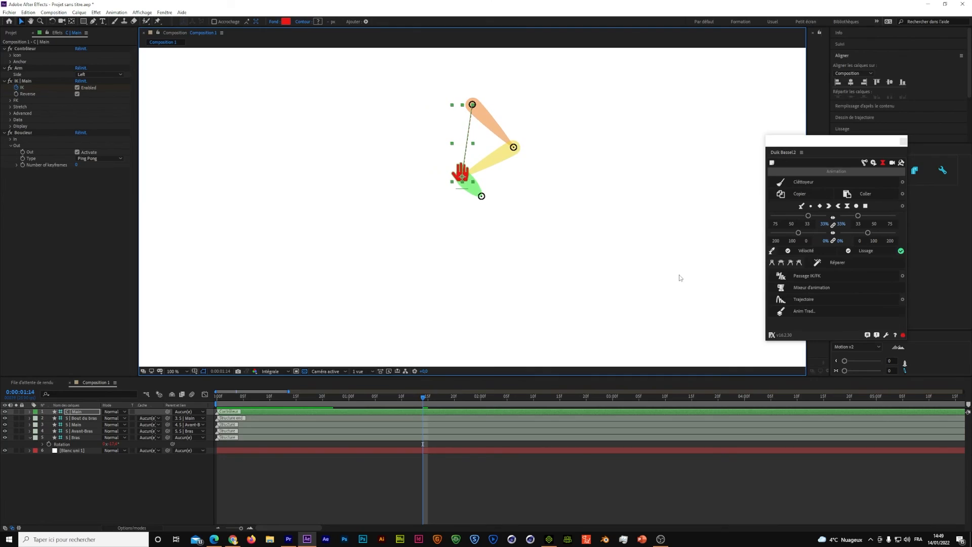